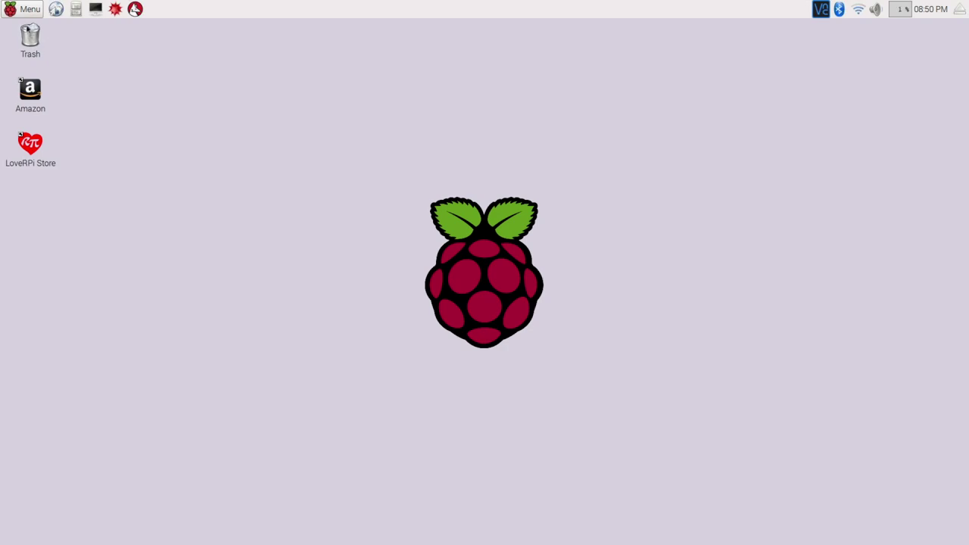
- Make sure the 1-Wire interface is enabled in Raspberry Pi Configuration and accept the settings
left_click(31, 12)
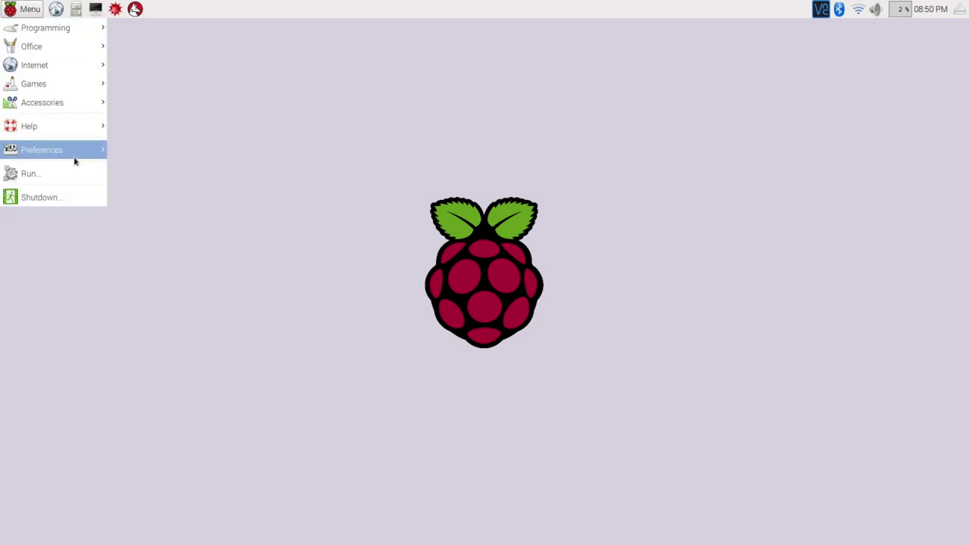
mouse_move(74, 157)
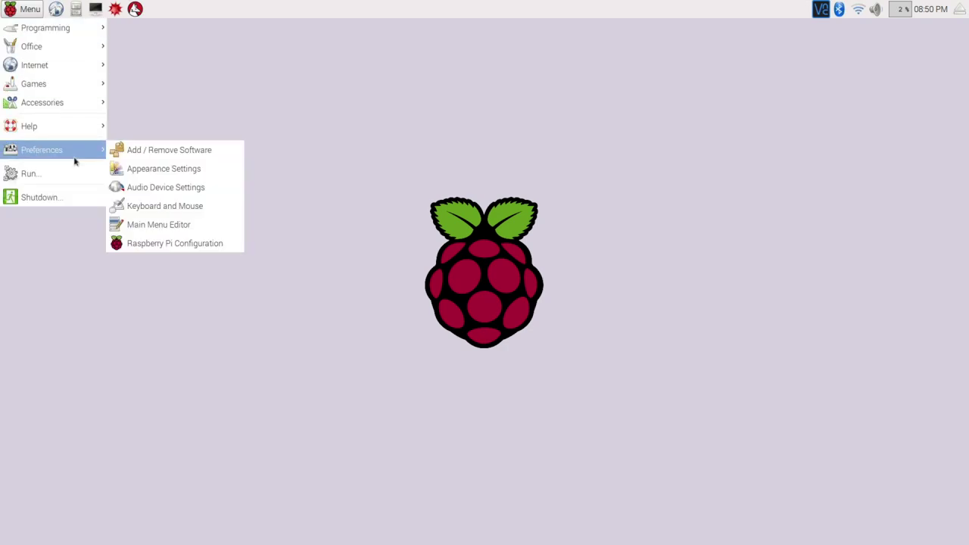
left_click(179, 252)
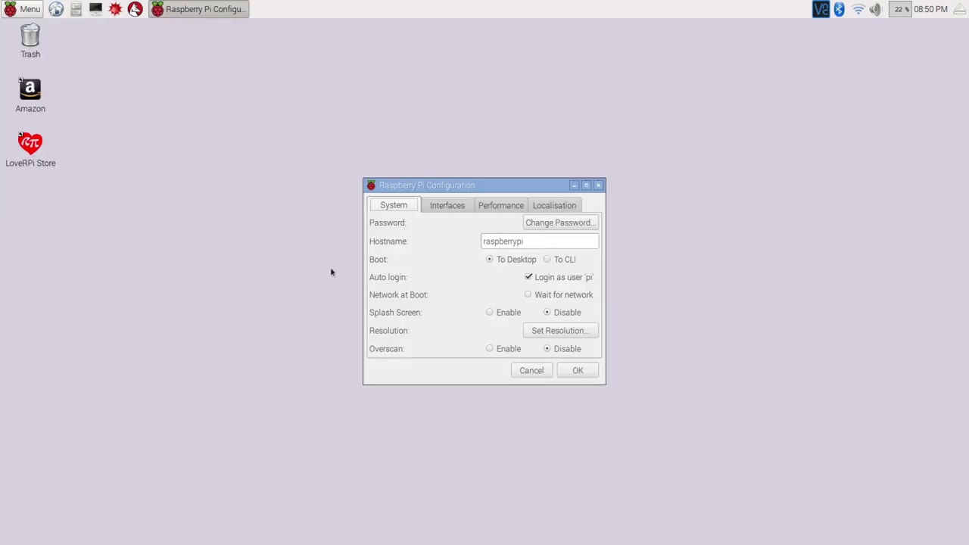
left_click(446, 207)
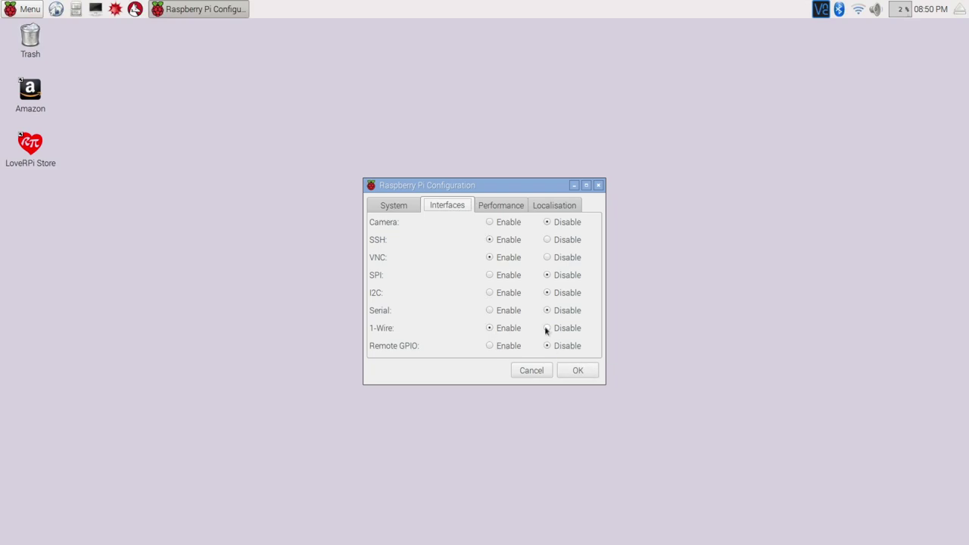
left_click(577, 372)
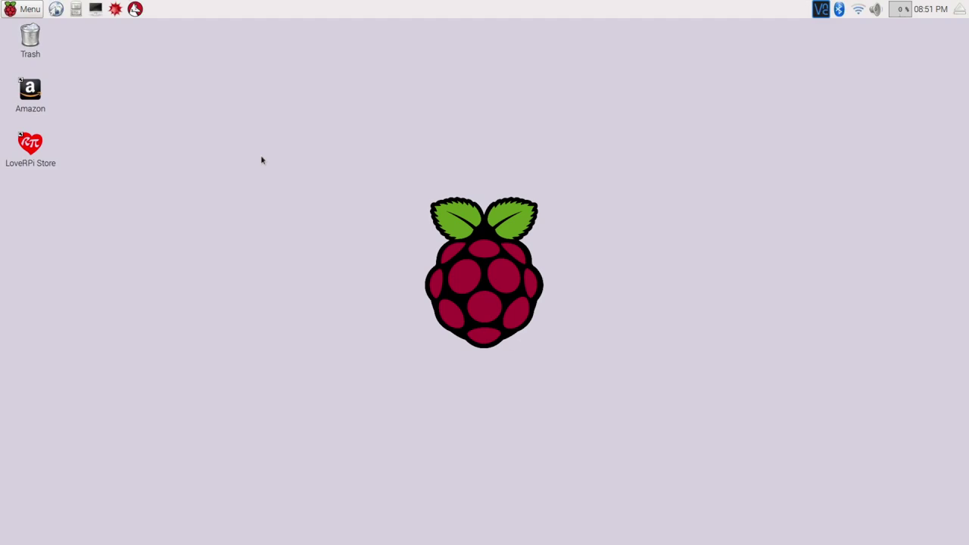
- Browse in the file manager to the sensor folder /sys/bus/w1/devices/28-0416525f5eff
left_click(77, 12)
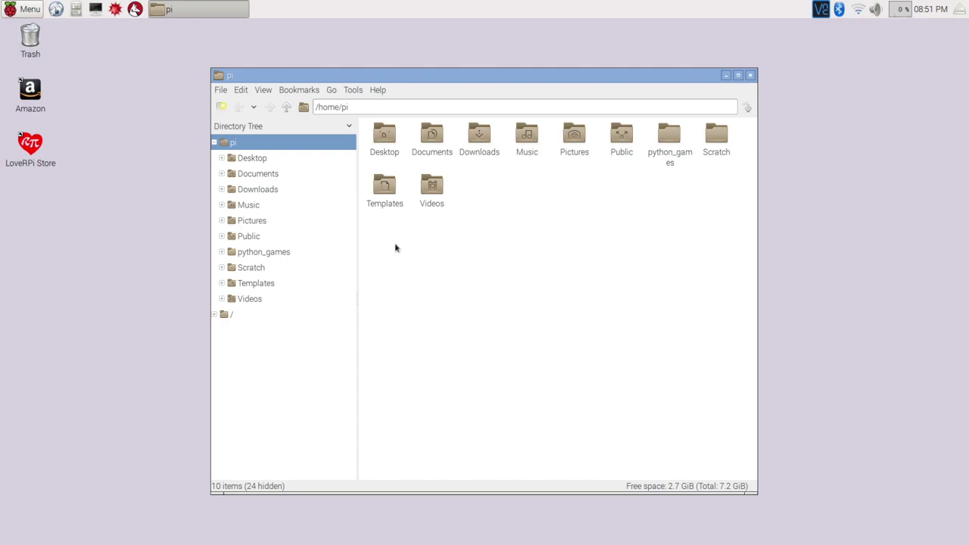
left_click(225, 315)
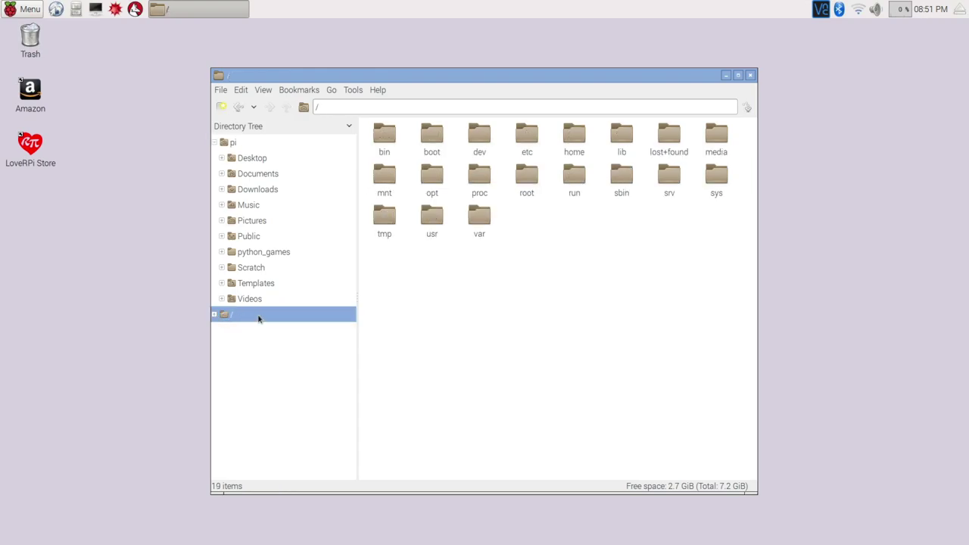
double_click(717, 178)
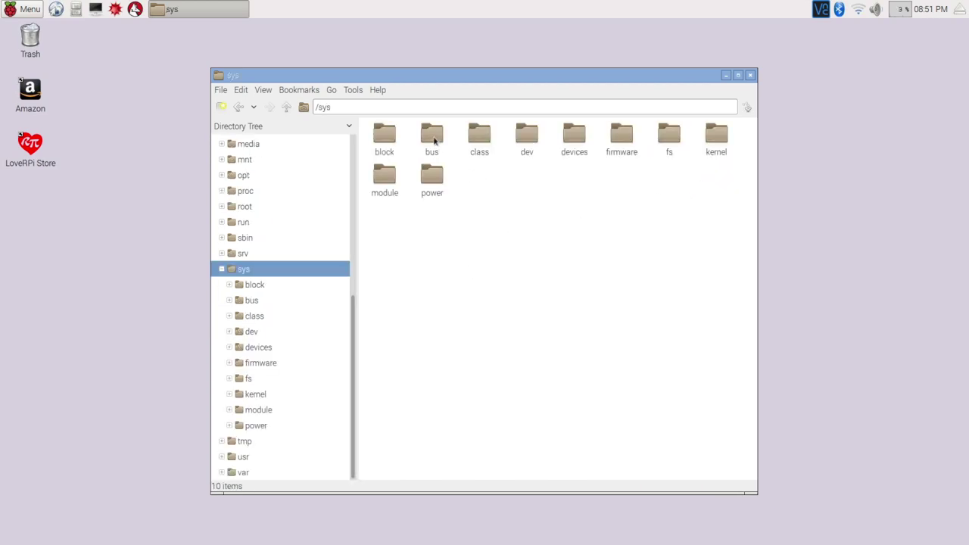
double_click(433, 136)
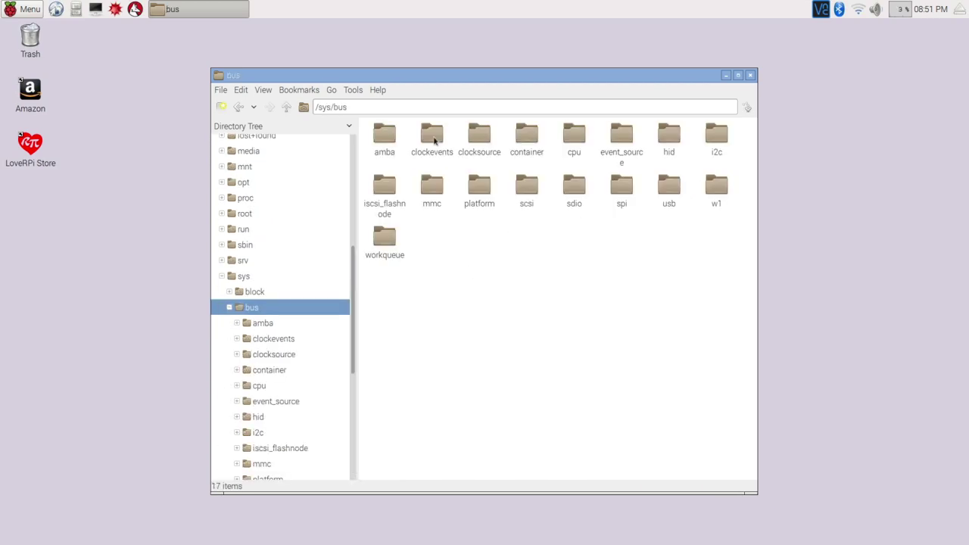
double_click(717, 189)
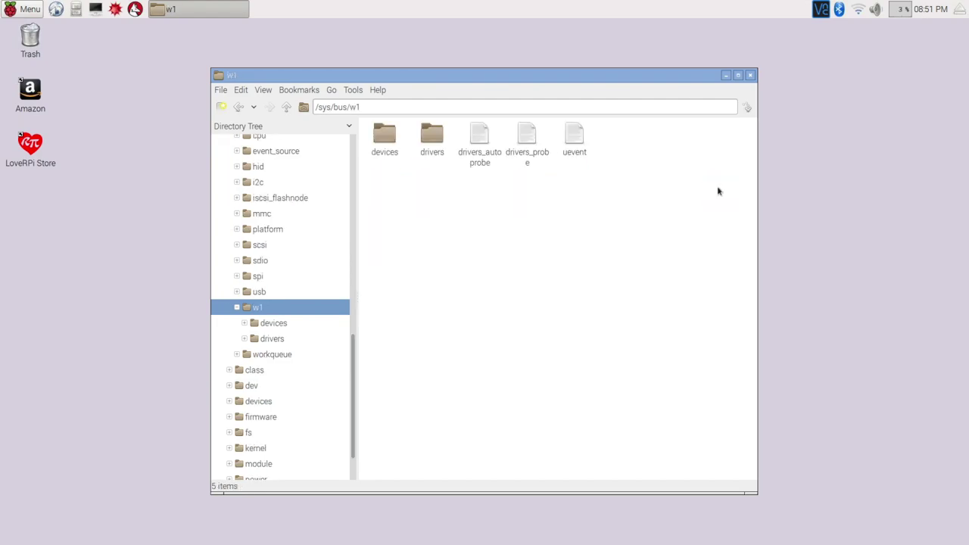
double_click(382, 137)
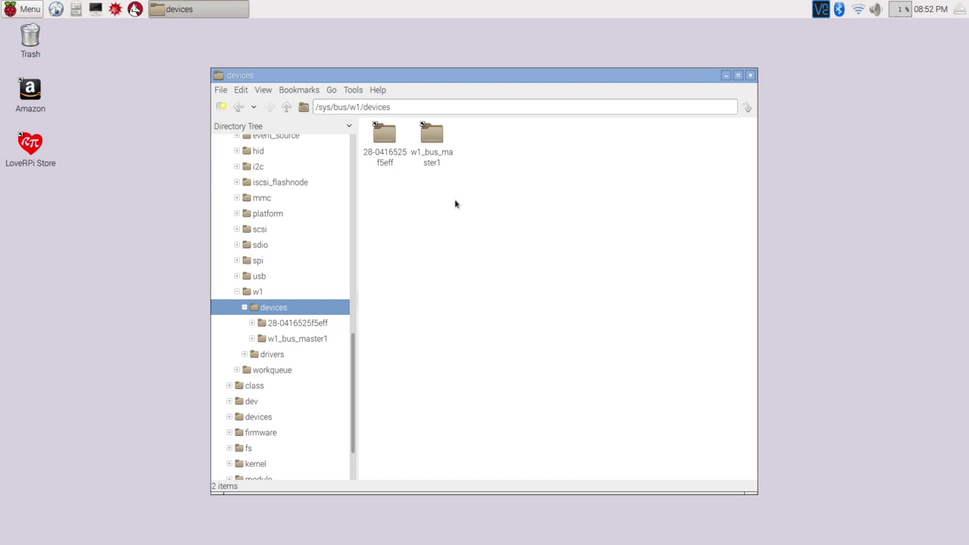
double_click(383, 139)
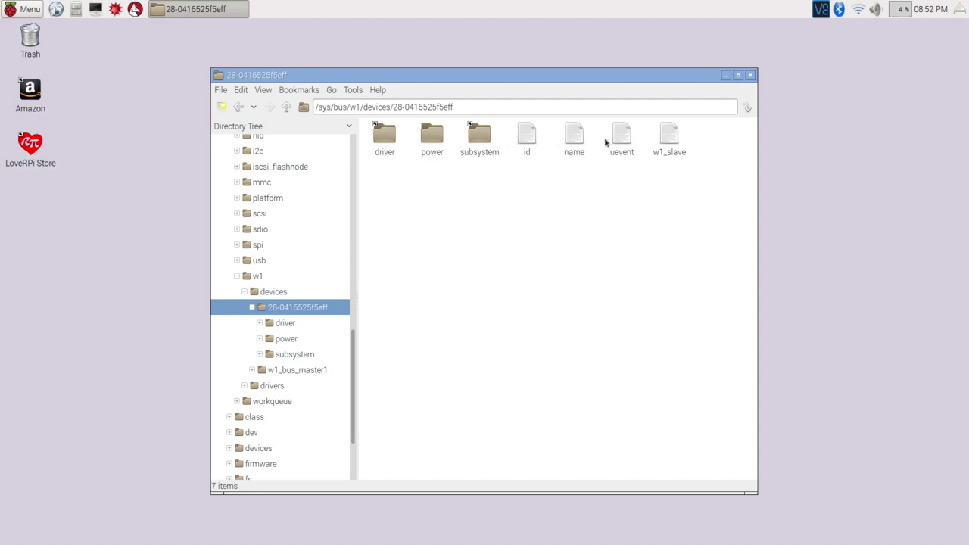
- Open the sensor's w1_slave file in the text editor and move its window so the whole file is in view
left_click(673, 134)
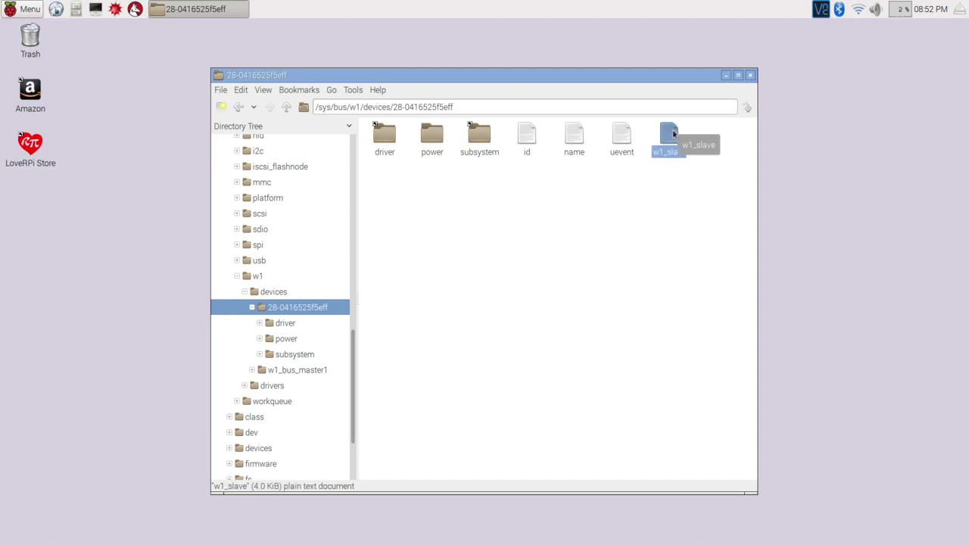
double_click(673, 134)
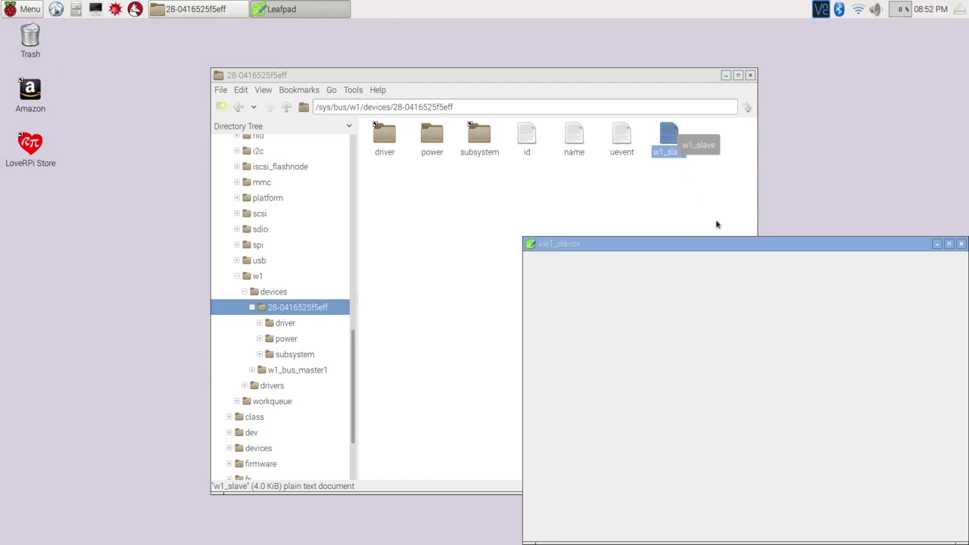
left_click_drag(727, 247, 652, 165)
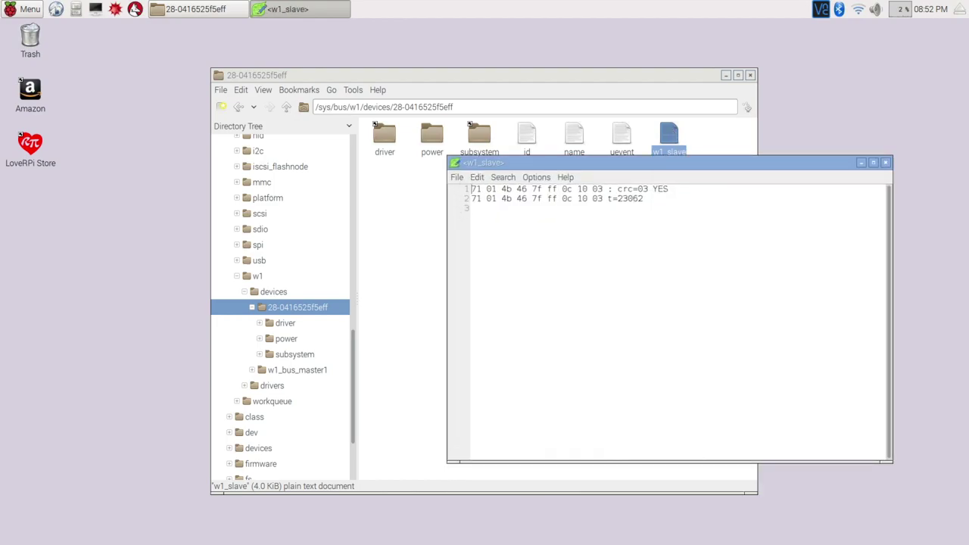
- Examine the w1_slave contents: the hex bytes, the CRC status ending the first line and the t= temperature value on the second
left_click_drag(471, 189, 566, 199)
left_click(608, 199)
double_click(660, 189)
left_click(674, 189)
double_click(661, 188)
left_click(669, 189)
left_click_drag(607, 199, 643, 198)
left_click(644, 199)
left_click_drag(618, 198, 644, 198)
left_click(644, 198)
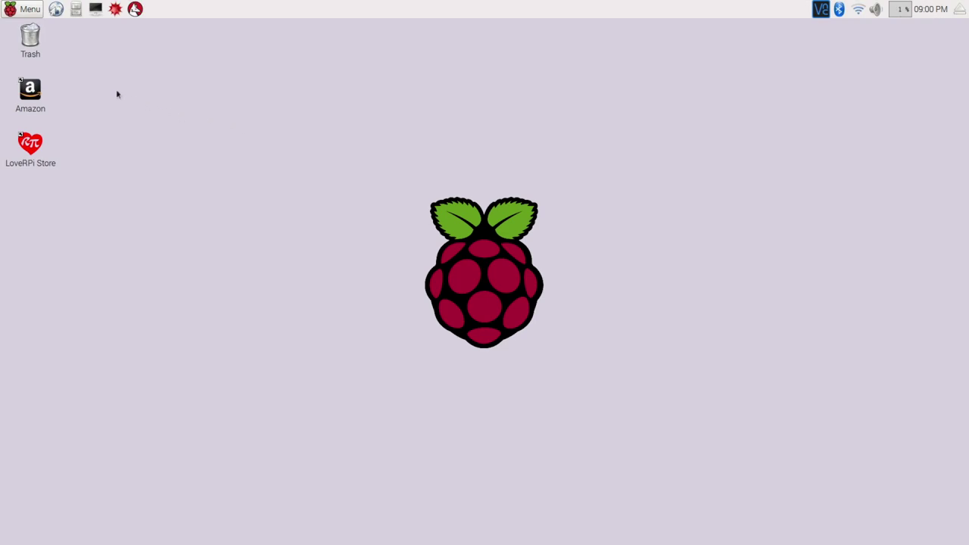
- Launch Python 3 (IDLE) and create a new empty script file
left_click(25, 9)
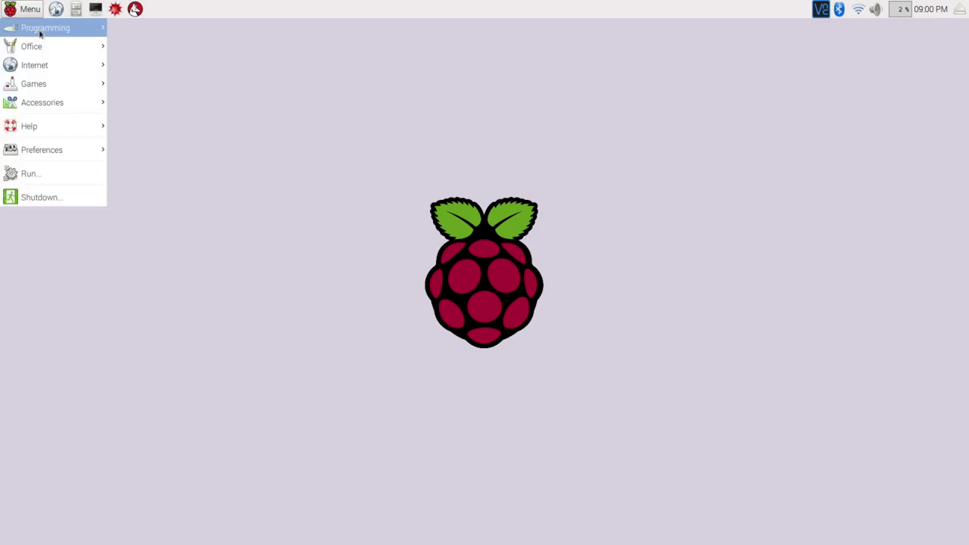
mouse_move(41, 31)
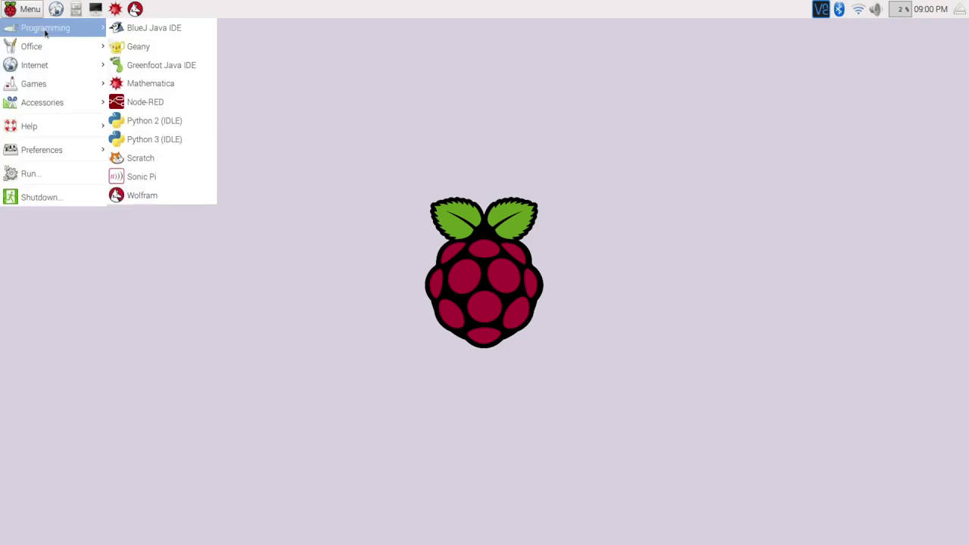
left_click(183, 142)
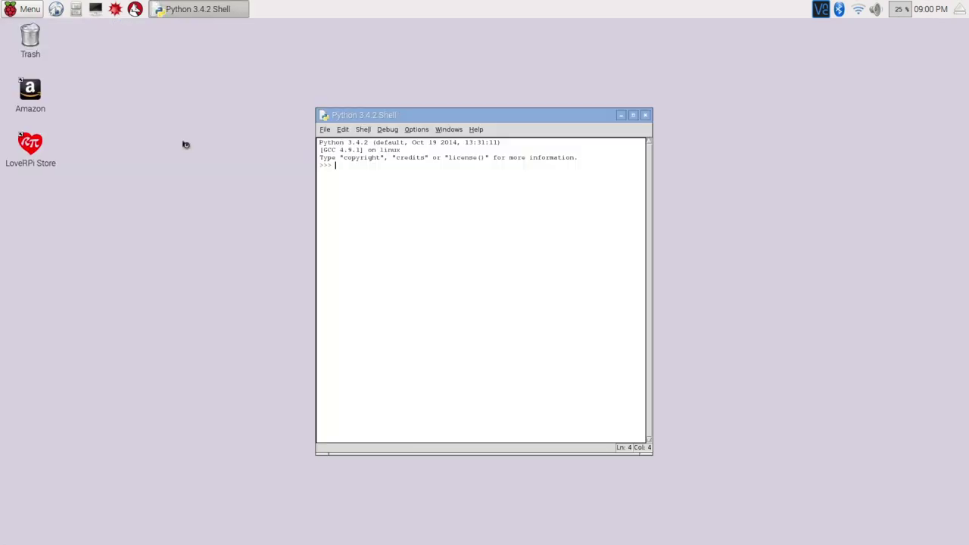
left_click(326, 130)
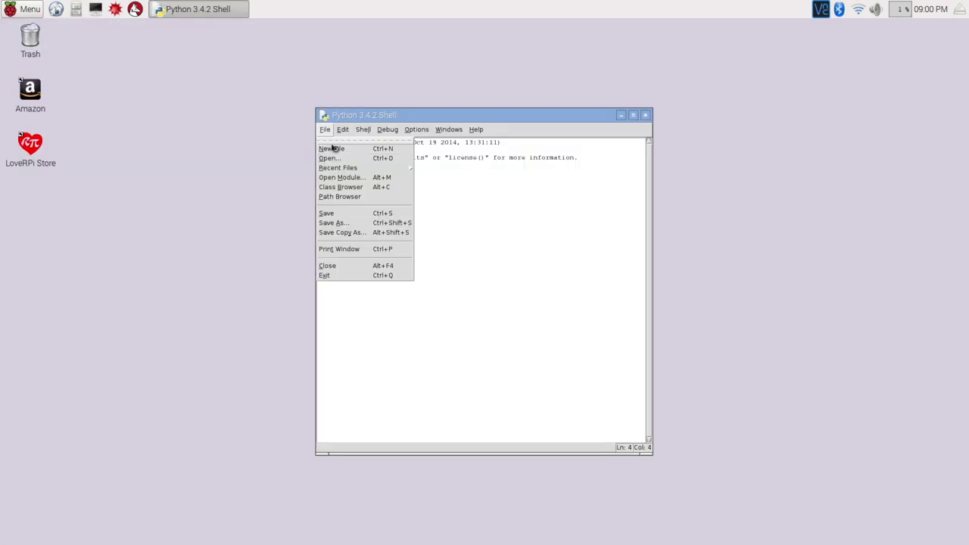
left_click(334, 149)
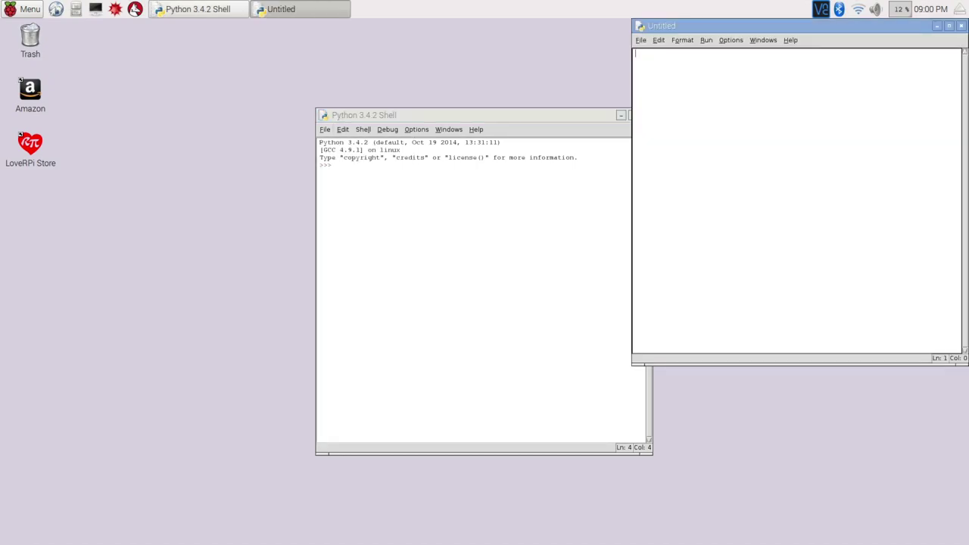
- Arrange the untitled script and the Python shell side by side, with the script on the left ready for editing
left_click_drag(673, 30, 249, 75)
left_click_drag(582, 115, 850, 75)
left_click(235, 102)
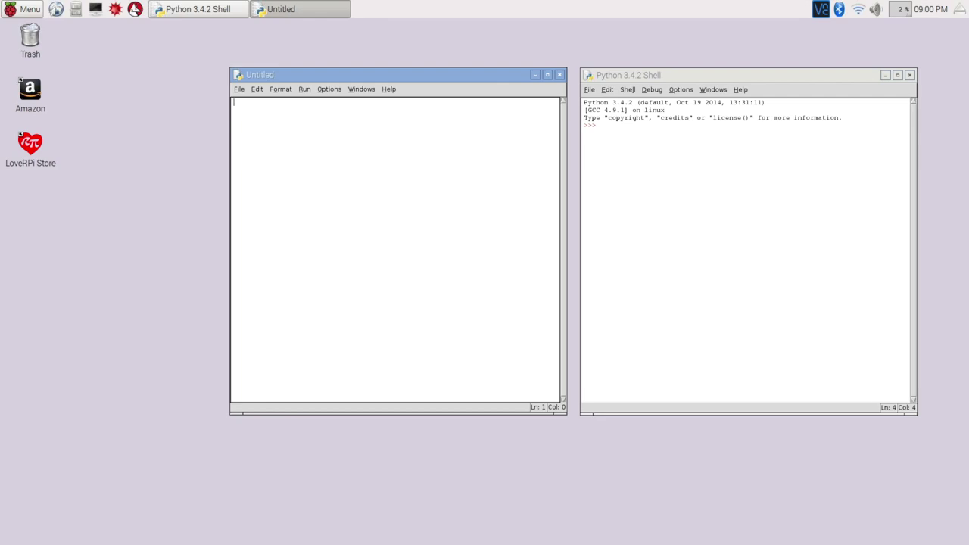
- Import the os, glob and time modules on separate lines at the start of the script
type("import")
type(" os ")
type("import g")
type("lo")
type("b")
key("Return")
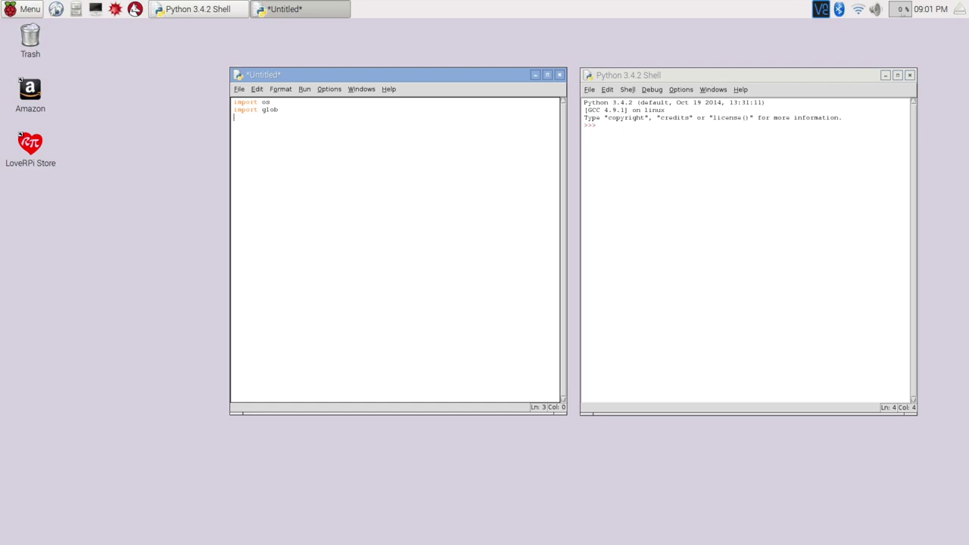
type("import time")
key("Return")
- Below the imports, begin an os.system call whose command string starts with 'modprobe w1
type(".system(")
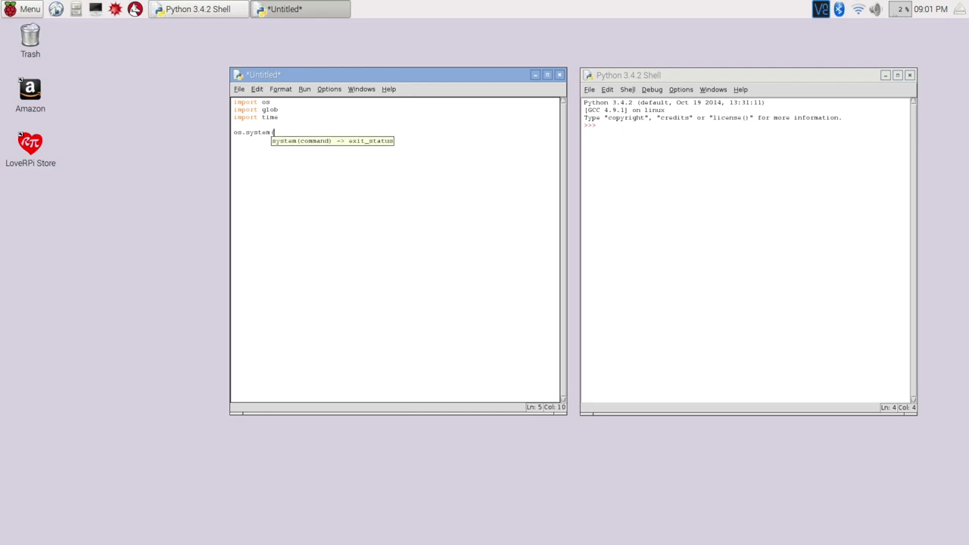
type("'modprobe w1-")
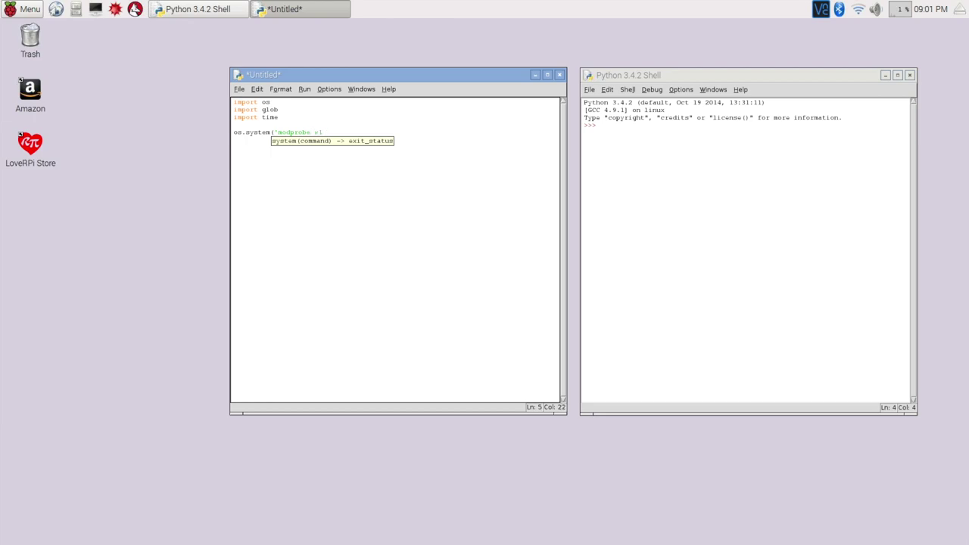